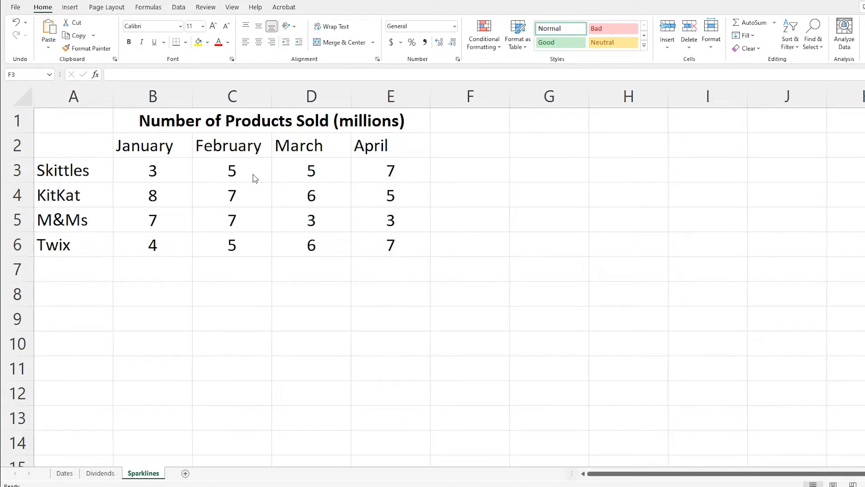
# Insert a line sparkline in cell F3 that plots the Skittles sales in B3:E3
pyautogui.click(444, 176)
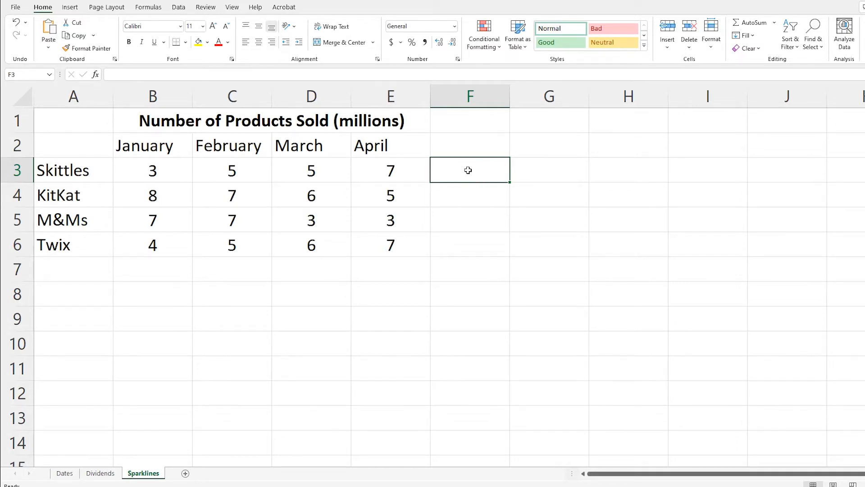
pyautogui.click(70, 8)
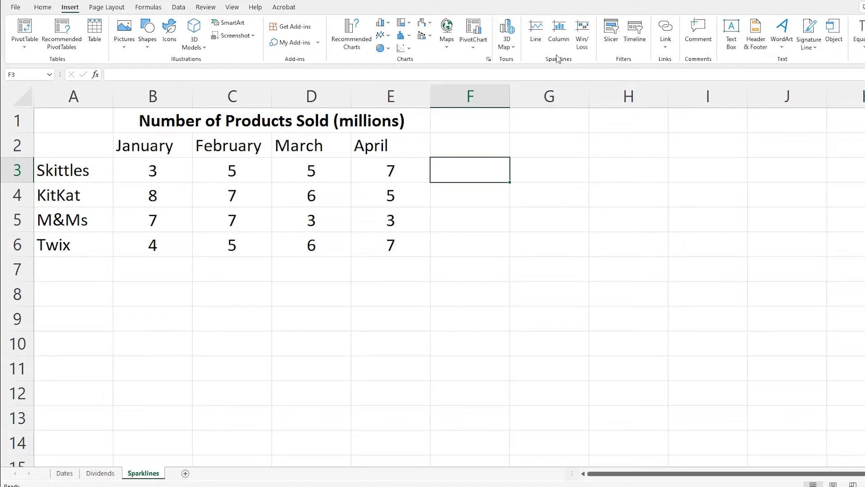
pyautogui.click(536, 42)
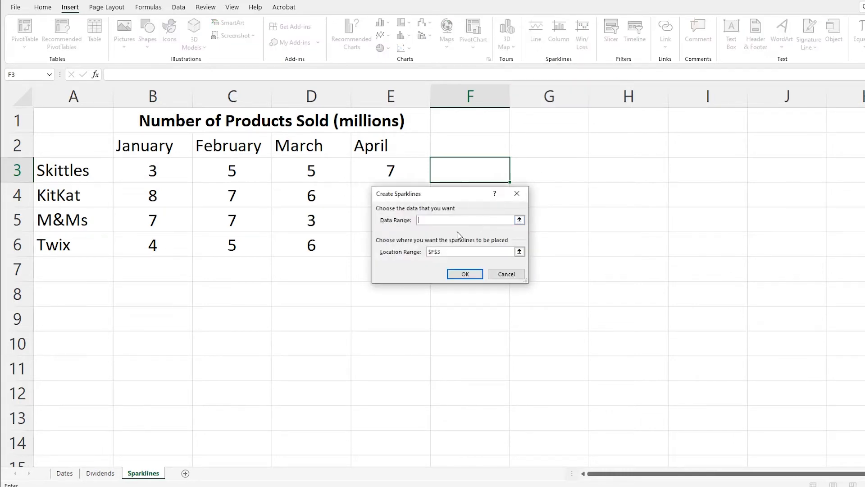
pyautogui.click(519, 220)
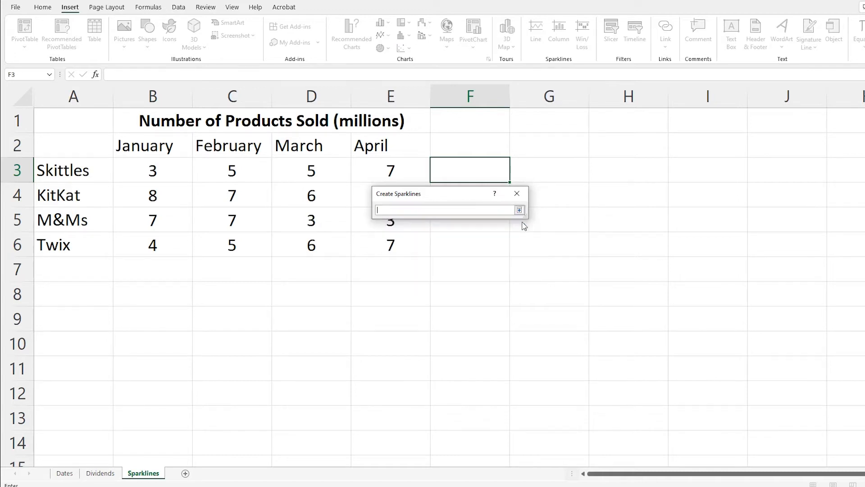
pyautogui.moveTo(401, 174)
pyautogui.mouseDown()
pyautogui.moveTo(203, 149)
pyautogui.moveTo(173, 175)
pyautogui.mouseUp()
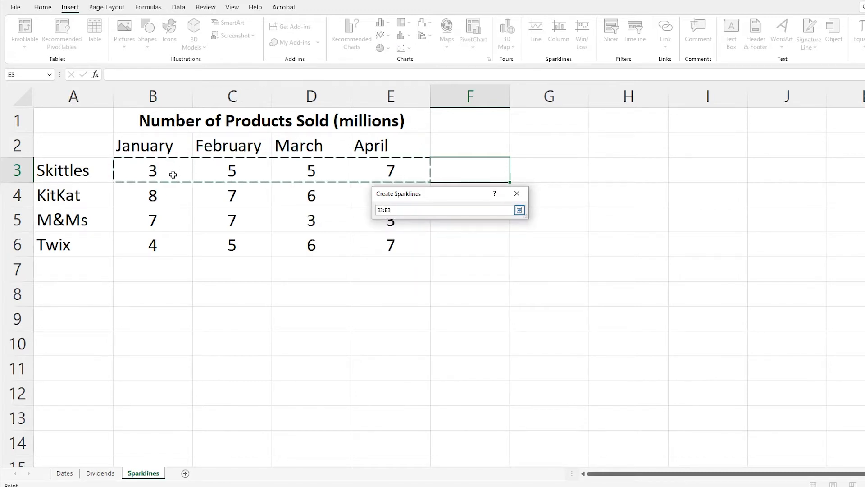
pyautogui.click(519, 210)
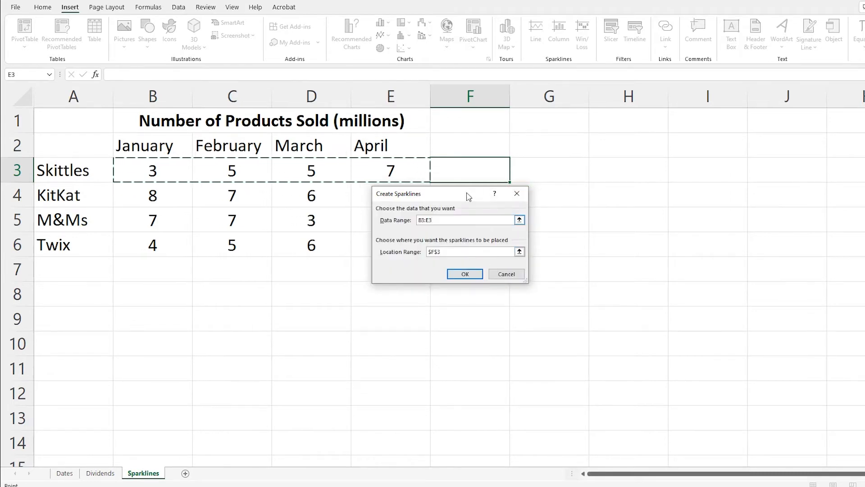
pyautogui.click(478, 276)
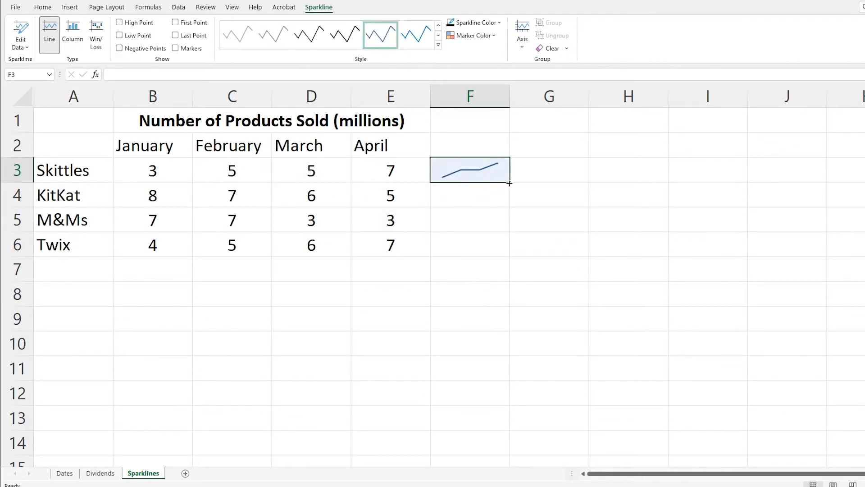
# Fill the line sparkline from F3 down to F6 to cover the remaining products
pyautogui.moveTo(509, 182); pyautogui.dragTo(507, 260)
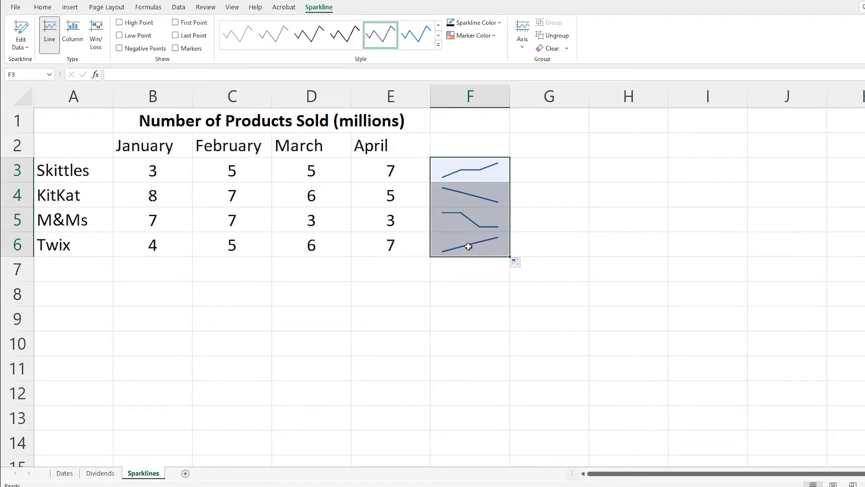
pyautogui.press('Down')
pyautogui.press('Up')
pyautogui.press('Up')
pyautogui.press('Up')
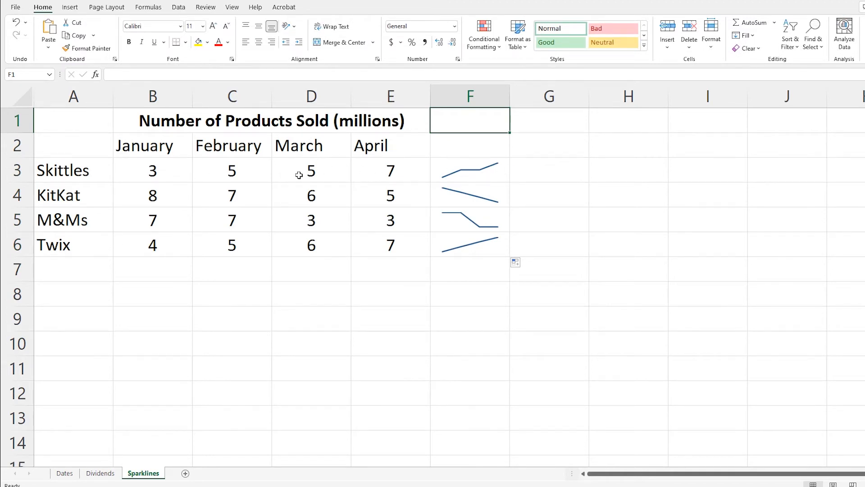
pyautogui.click(484, 167)
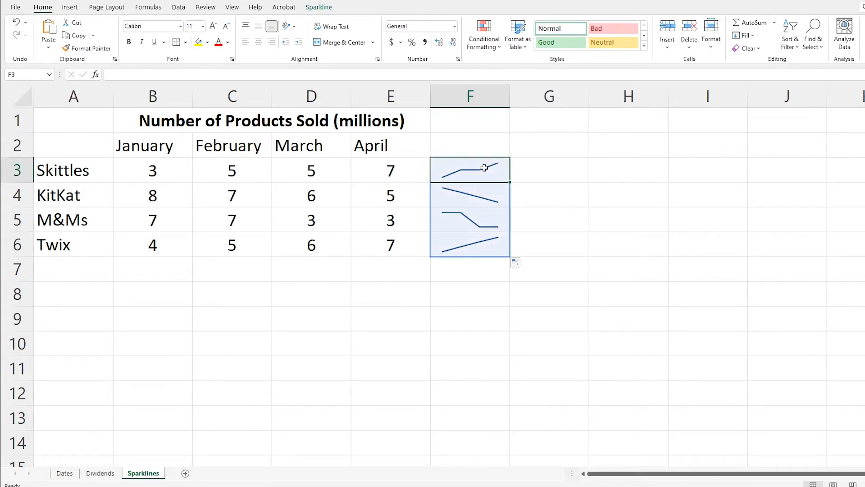
pyautogui.click(557, 193)
# Mark the high points of the line sparklines in F3:F6 with red markers
pyautogui.click(468, 167)
pyautogui.click(319, 6)
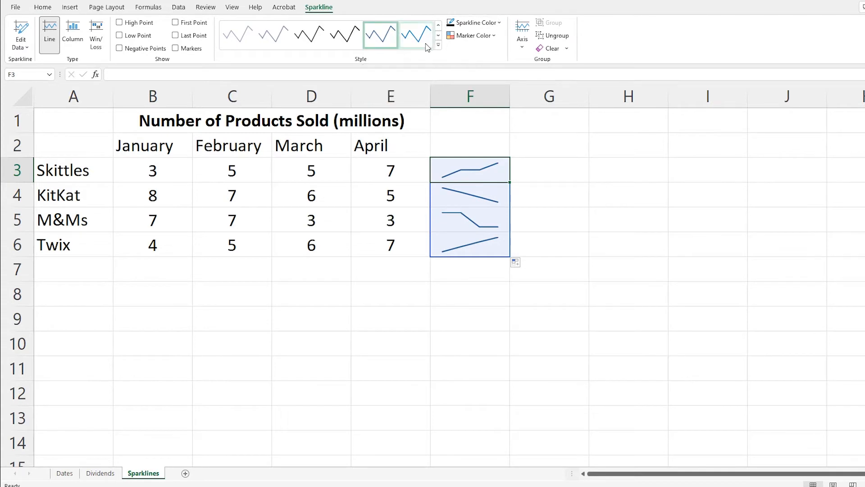
pyautogui.click(520, 43)
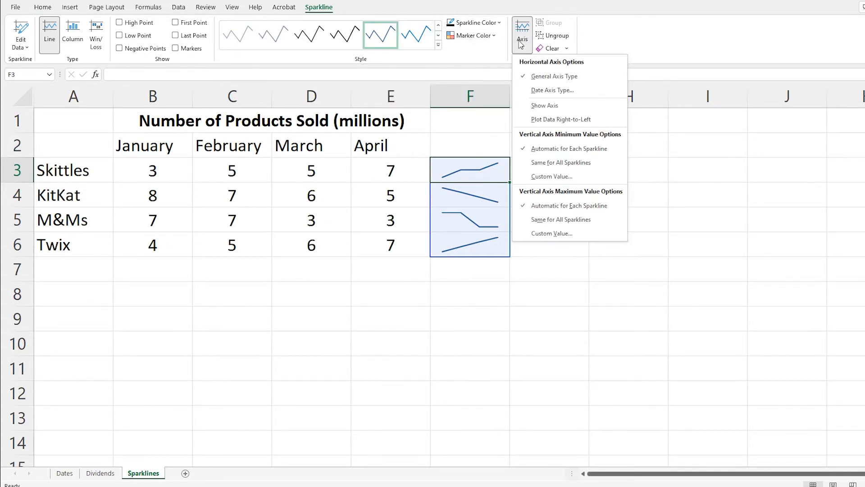
pyautogui.click(521, 42)
pyautogui.click(494, 23)
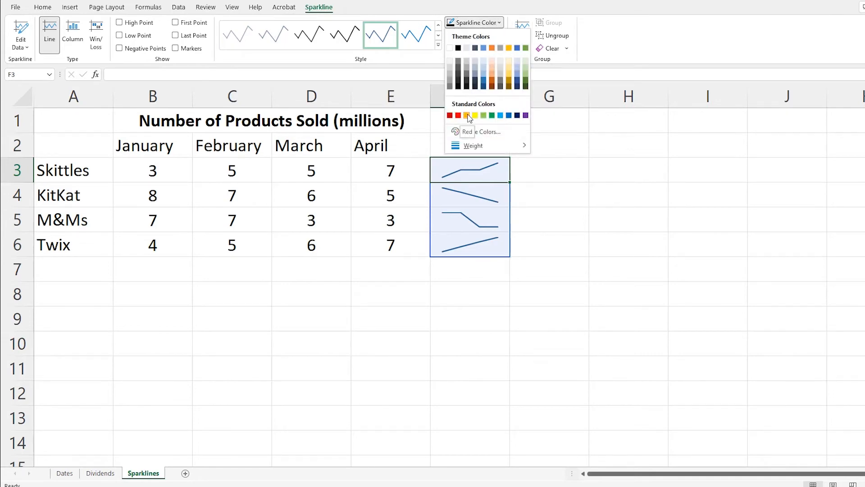
pyautogui.press('Escape')
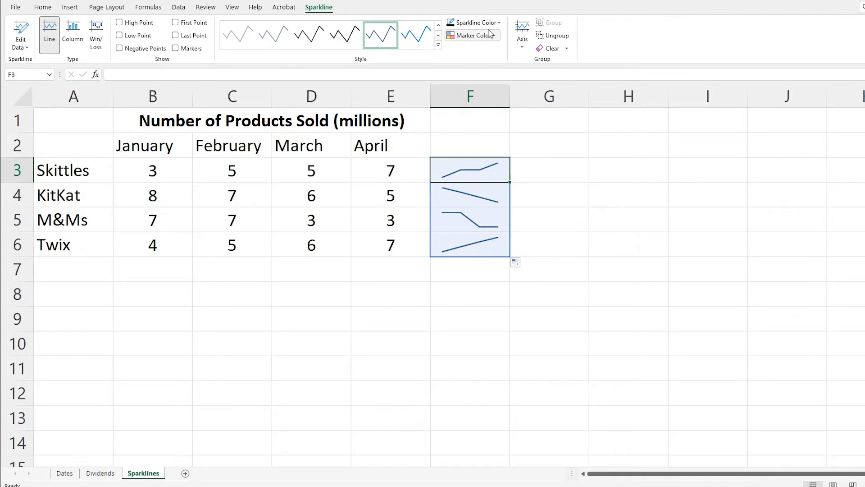
pyautogui.click(489, 35)
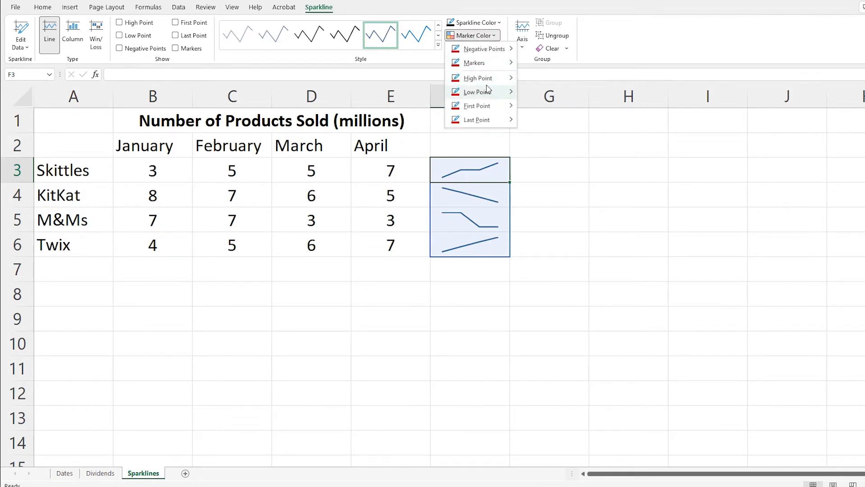
pyautogui.moveTo(489, 79)
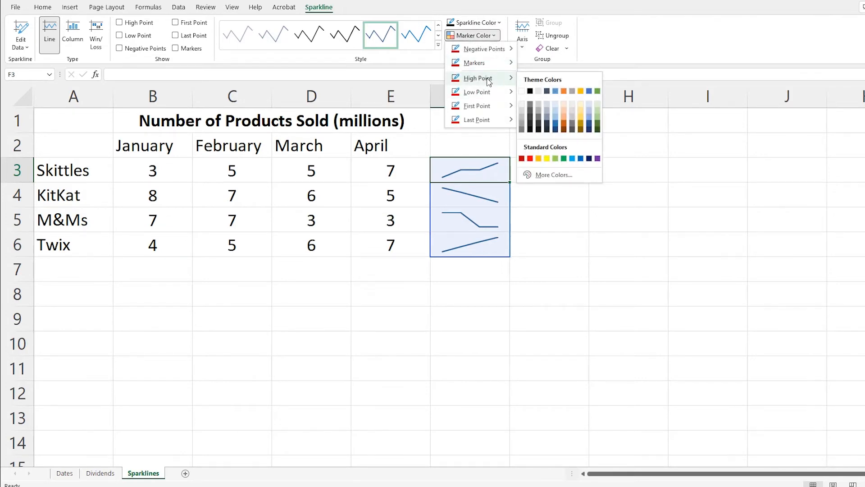
pyautogui.click(531, 159)
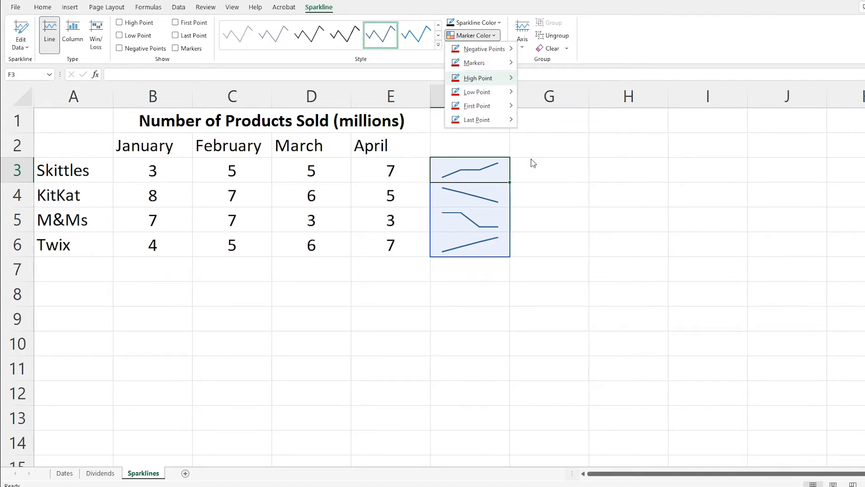
pyautogui.click(536, 187)
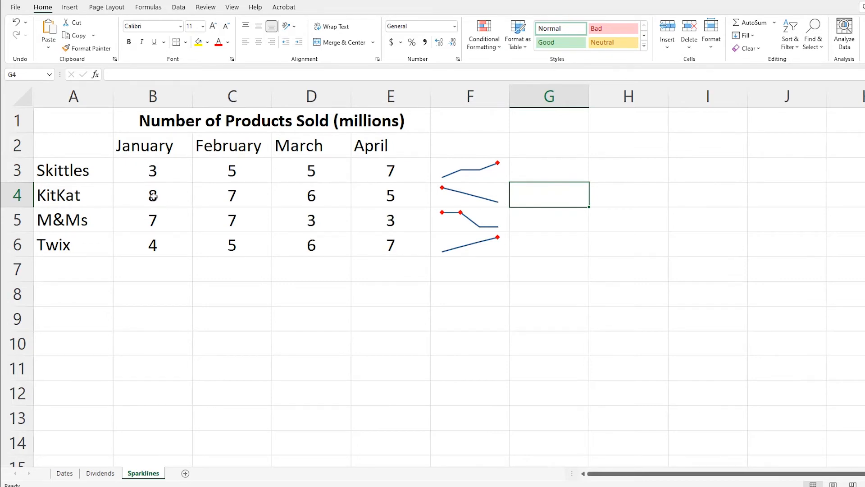
pyautogui.click(479, 177)
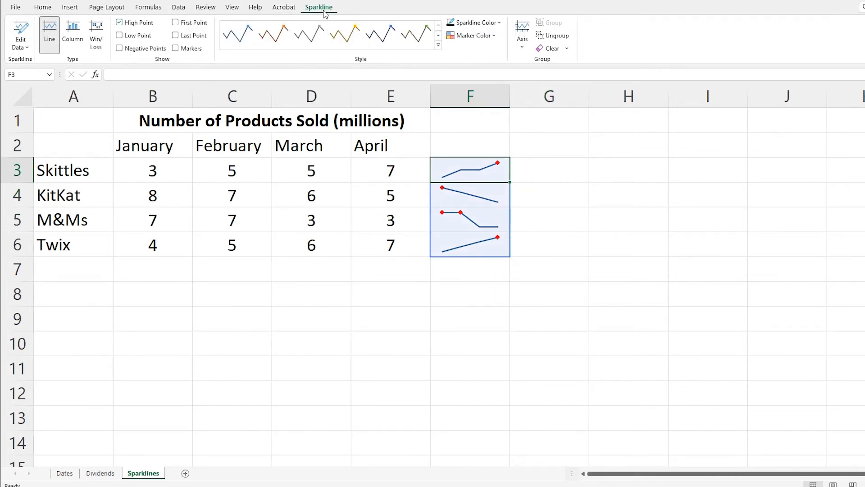
# Insert a column sparkline in cell G3 that uses the data range B3:E3
pyautogui.click(531, 177)
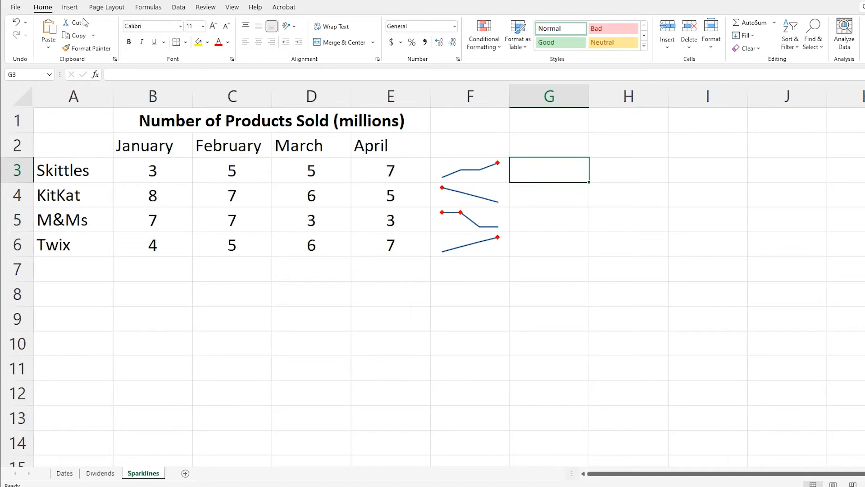
pyautogui.click(71, 8)
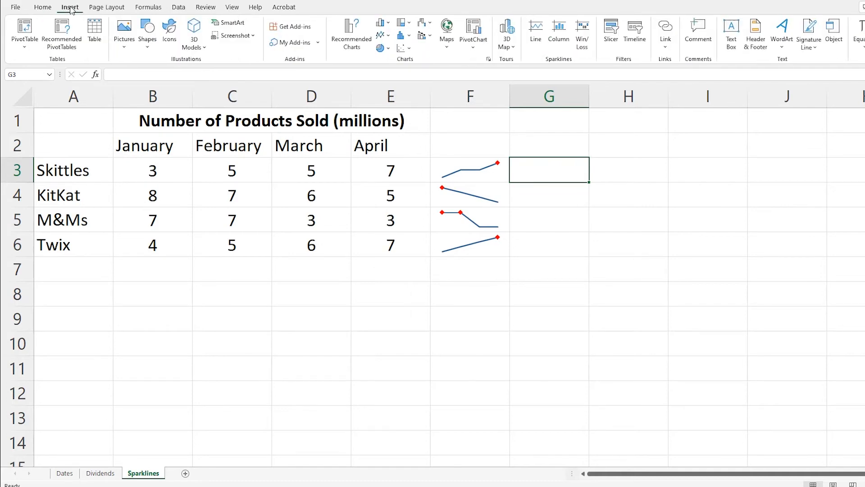
pyautogui.click(559, 34)
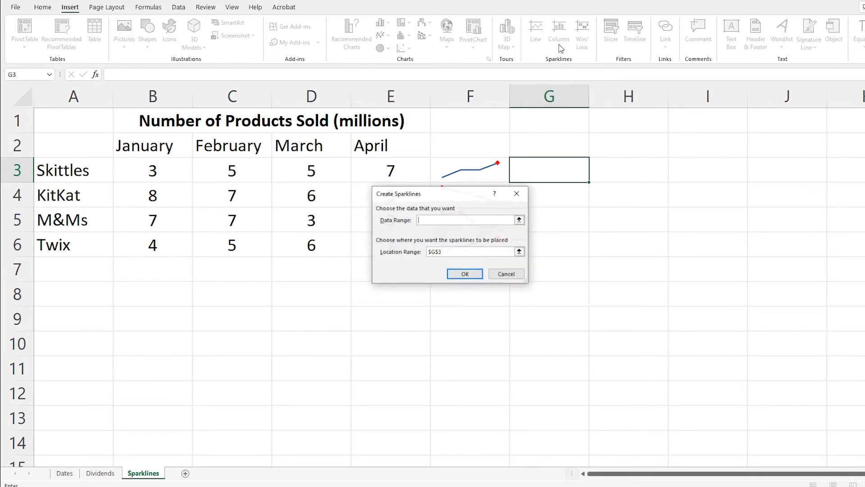
pyautogui.click(520, 220)
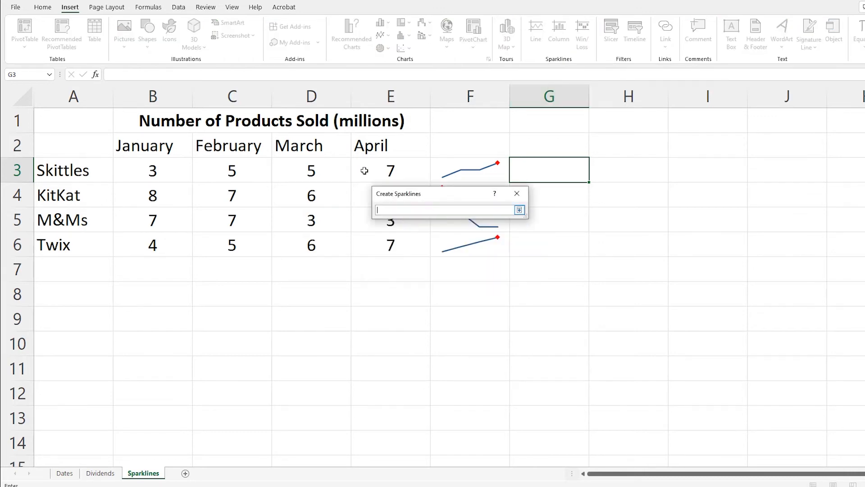
pyautogui.moveTo(366, 169); pyautogui.dragTo(180, 163)
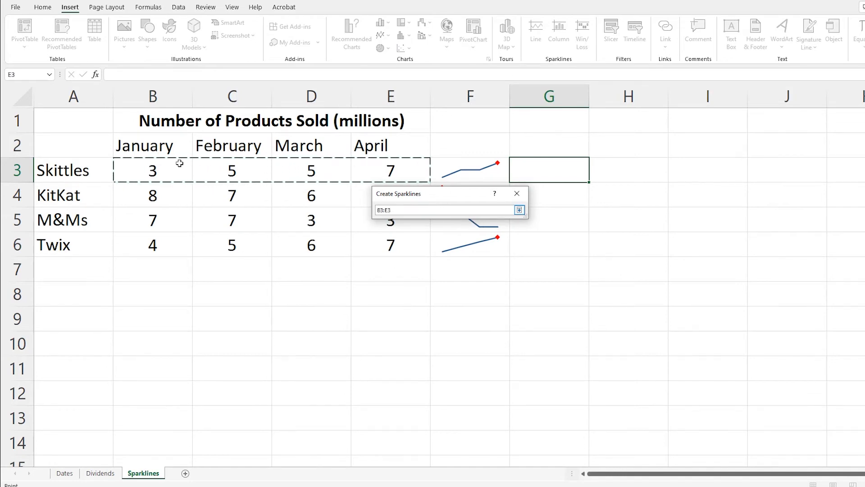
pyautogui.click(519, 210)
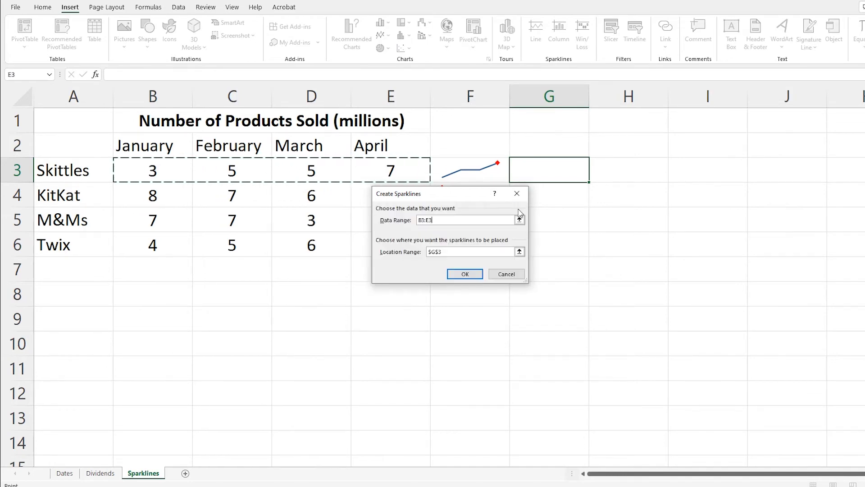
pyautogui.click(456, 274)
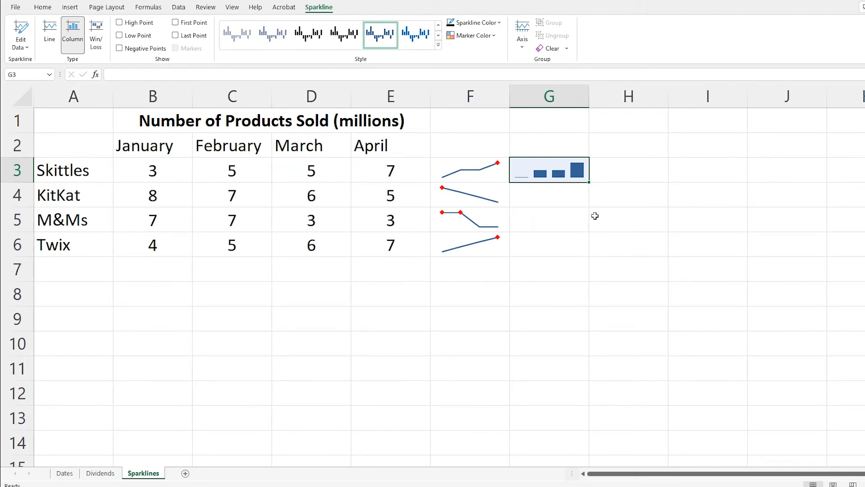
# Copy the column sparkline in G3 and paste it into G4:G6
pyautogui.hotkey('ctrl', 'c')
pyautogui.press('Down')
pyautogui.hotkey('shift', 'Down')
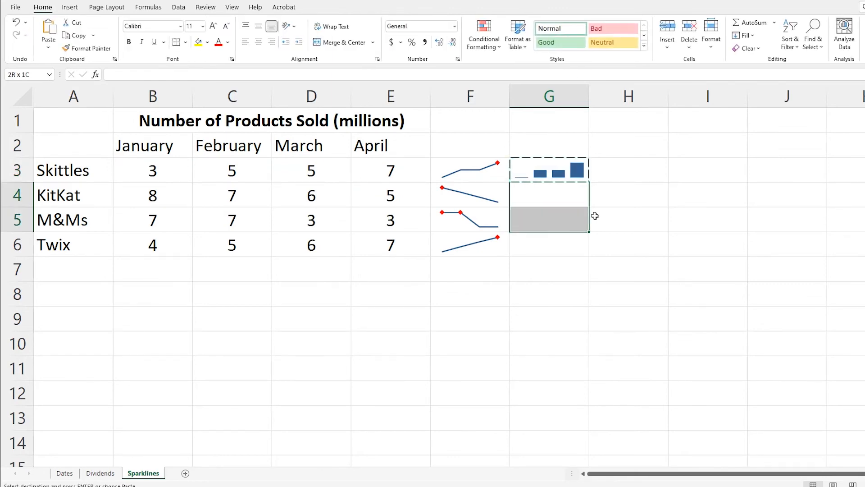
pyautogui.hotkey('shift', 'Down')
pyautogui.hotkey('ctrl', 'v')
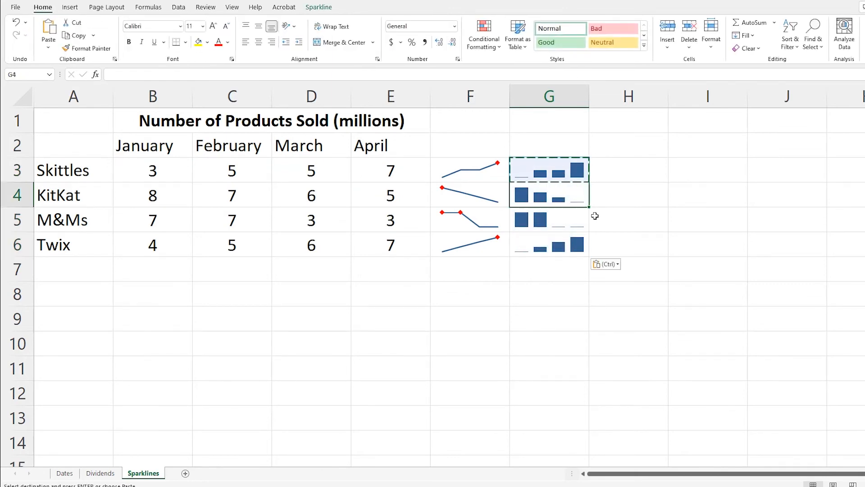
pyautogui.press('Escape')
pyautogui.press('Up')
pyautogui.press('Down')
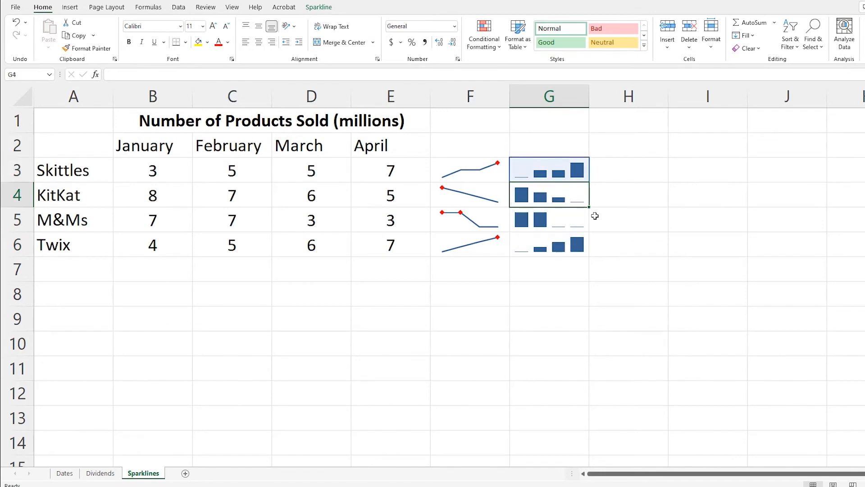
# Try several preset styles on the column sparkline in G3 and settle on a black one
pyautogui.press('Up')
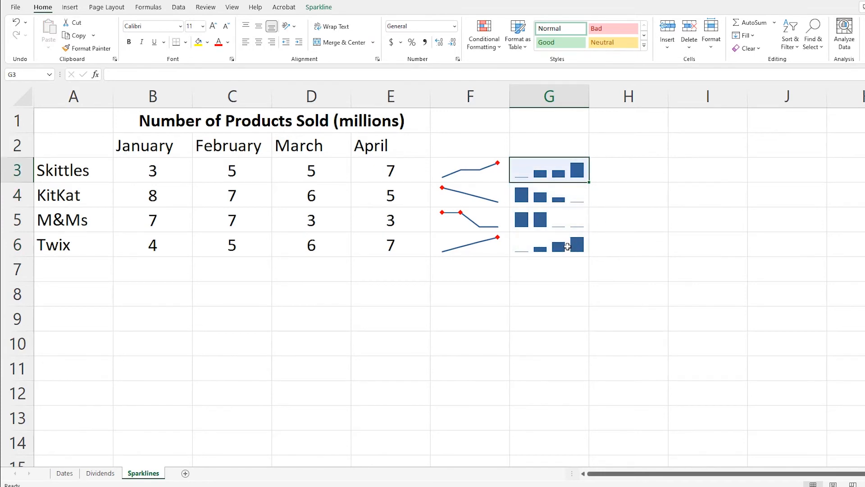
pyautogui.click(315, 7)
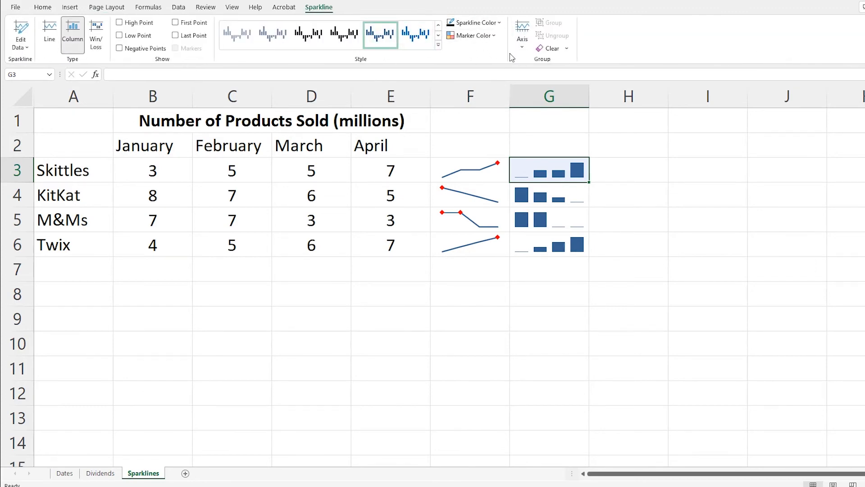
pyautogui.click(276, 43)
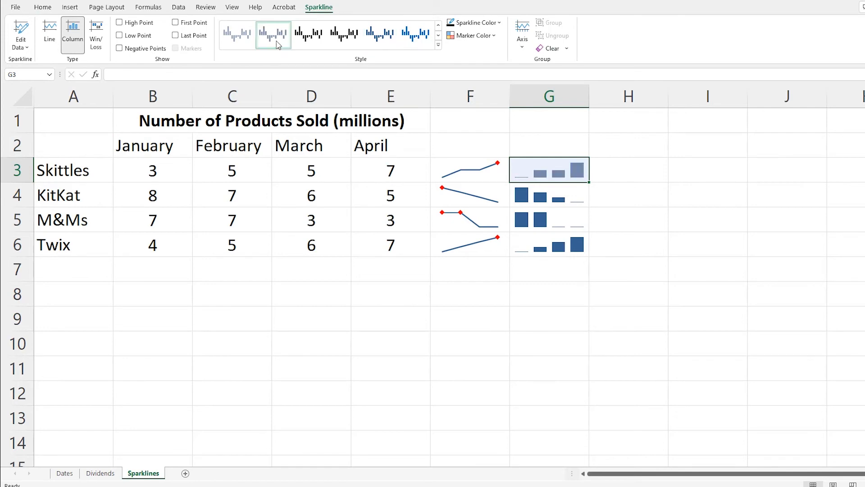
pyautogui.click(415, 35)
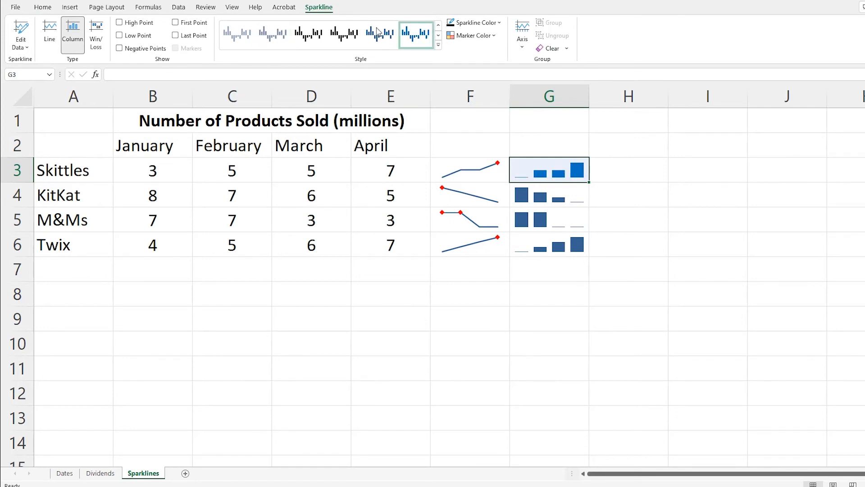
pyautogui.click(336, 35)
# Insert a win/loss sparkline in cell H3 that uses the data range B3:E3
pyautogui.click(616, 173)
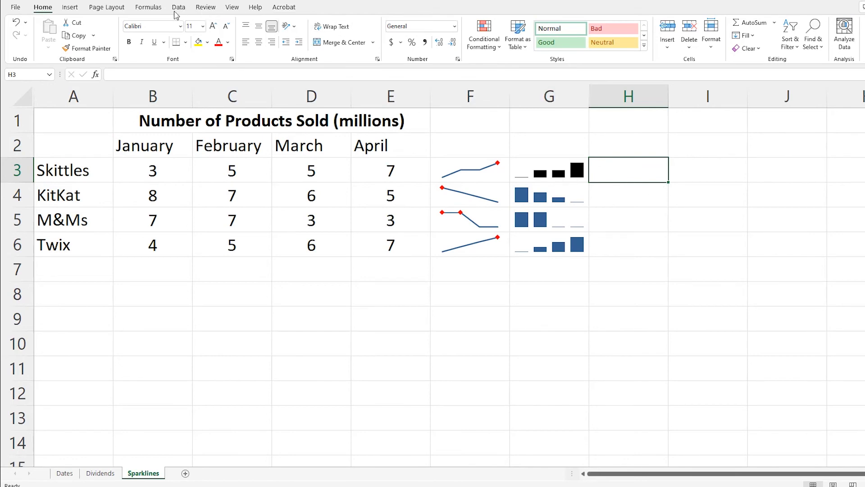
pyautogui.click(71, 7)
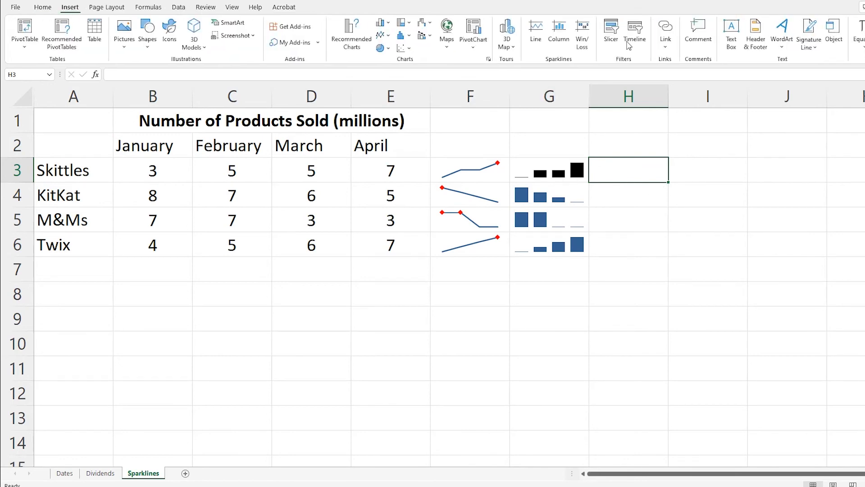
pyautogui.click(581, 44)
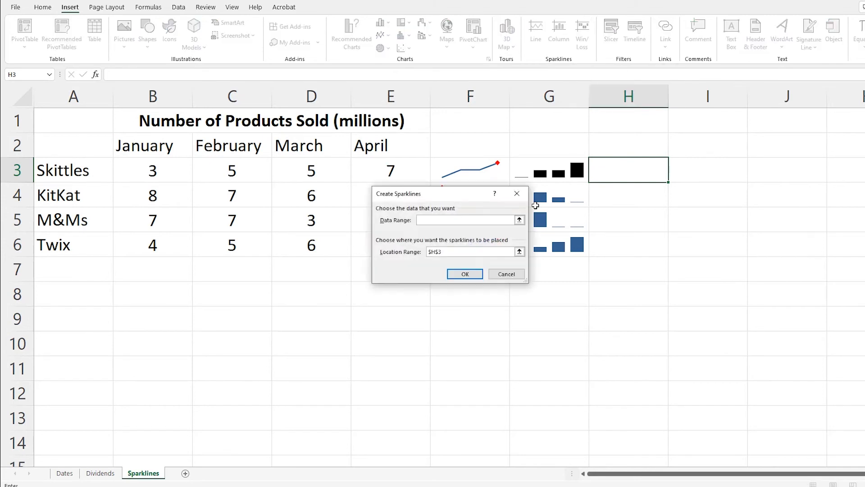
pyautogui.click(519, 220)
pyautogui.click(398, 168)
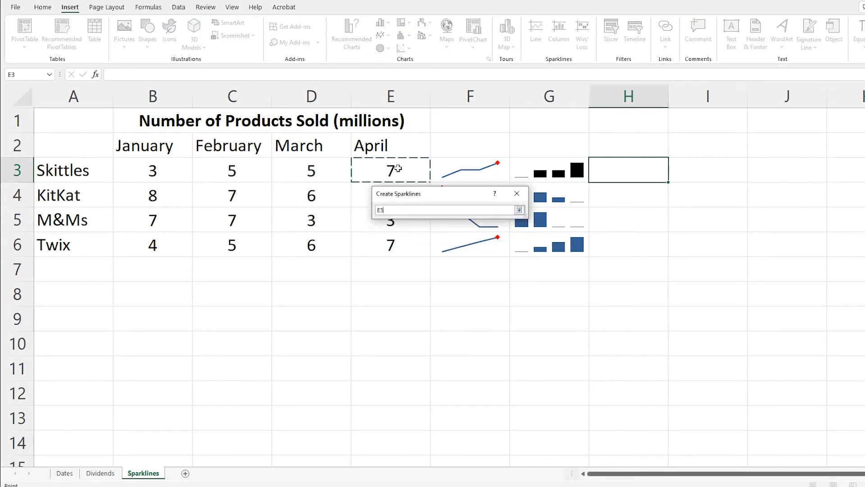
pyautogui.moveTo(398, 168); pyautogui.dragTo(153, 168)
pyautogui.click(519, 211)
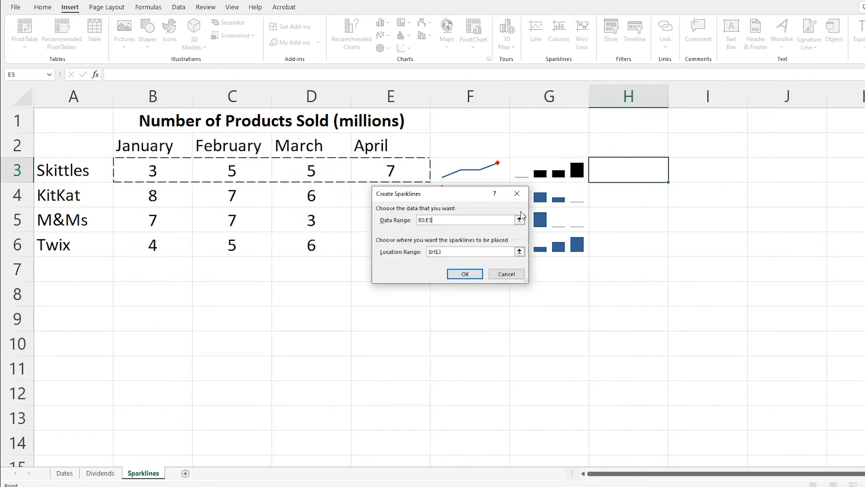
pyautogui.click(465, 274)
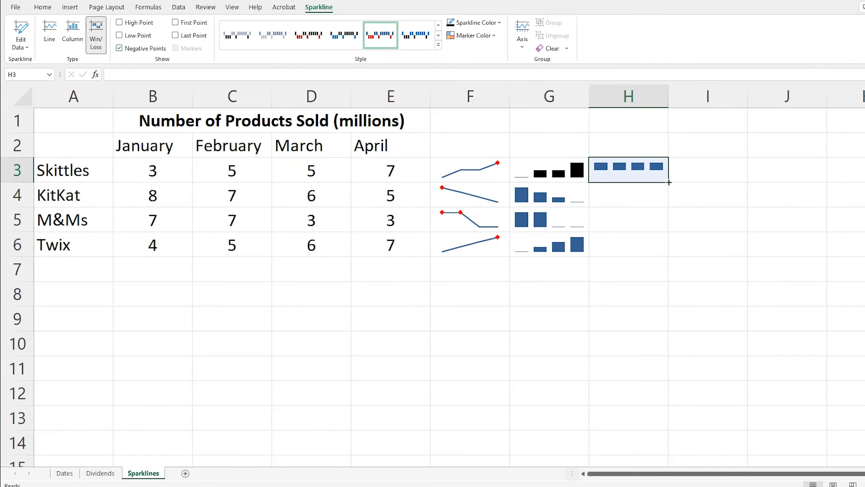
# Fill the win/loss sparkline in H3 down through H6
pyautogui.moveTo(668, 182); pyautogui.dragTo(657, 254)
pyautogui.moveTo(657, 251); pyautogui.dragTo(656, 252)
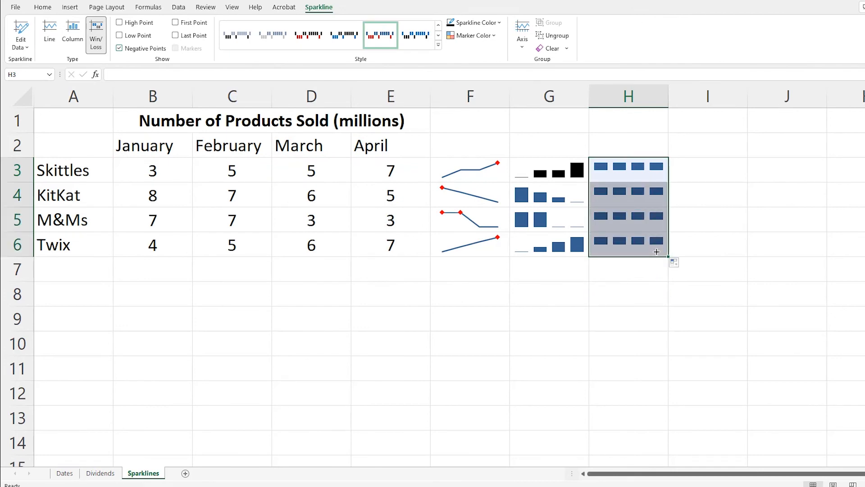
pyautogui.click(622, 297)
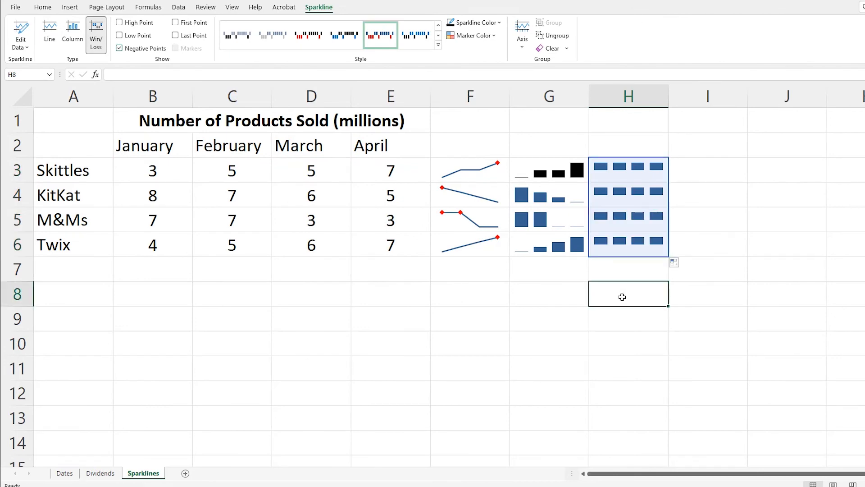
# Set the January value for Twix in cell B6 to -2
pyautogui.click(371, 241)
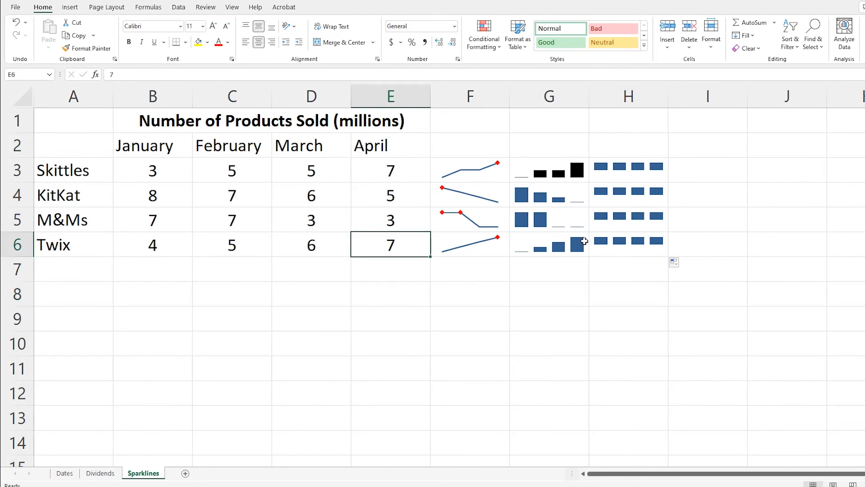
pyautogui.press('Left')
pyautogui.press('Left')
pyautogui.press('Left')
pyautogui.write('-2')
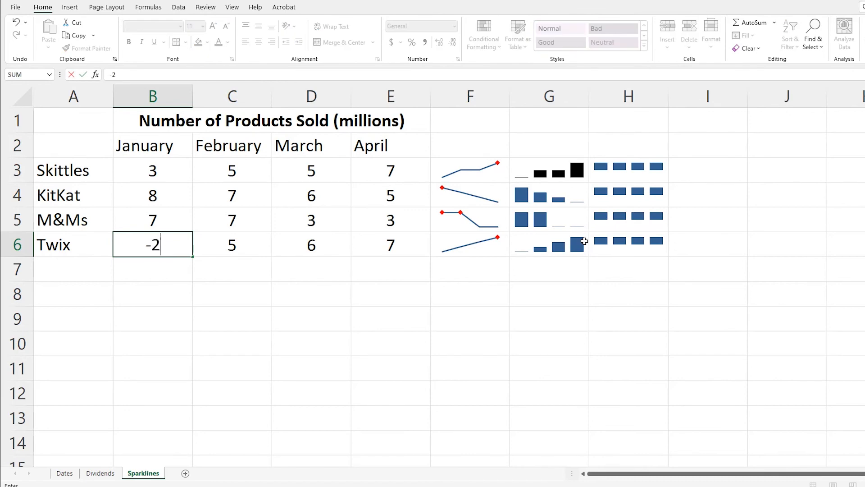
pyautogui.press('Return')
# Set the March value for Twix in cell D6 to -3
pyautogui.press('Up')
pyautogui.press('Right')
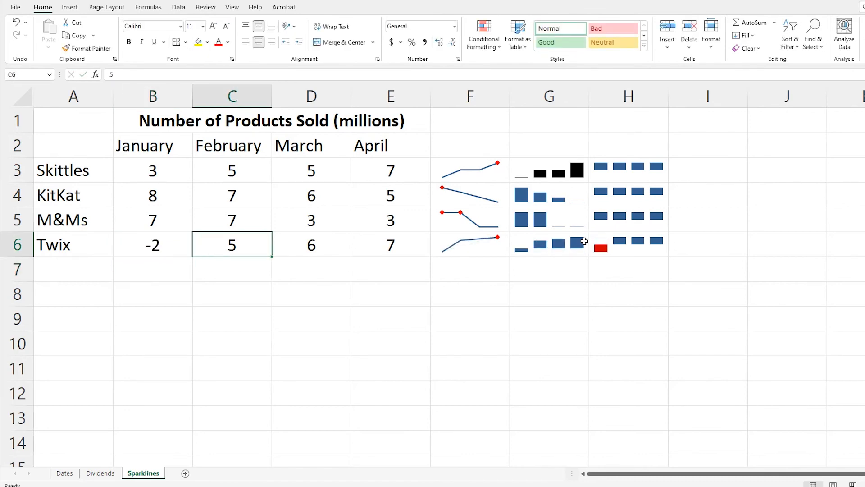
pyautogui.press('Right')
pyautogui.write('-3')
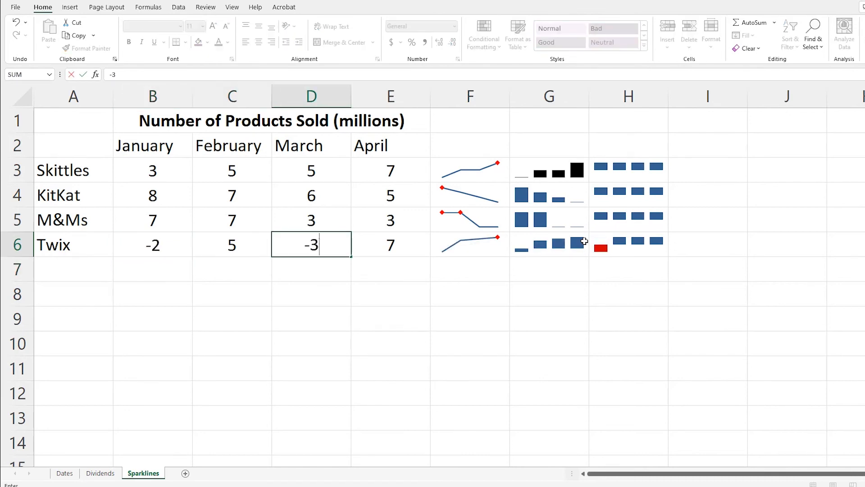
pyautogui.press('Return')
pyautogui.press('Up')
pyautogui.press('Right')
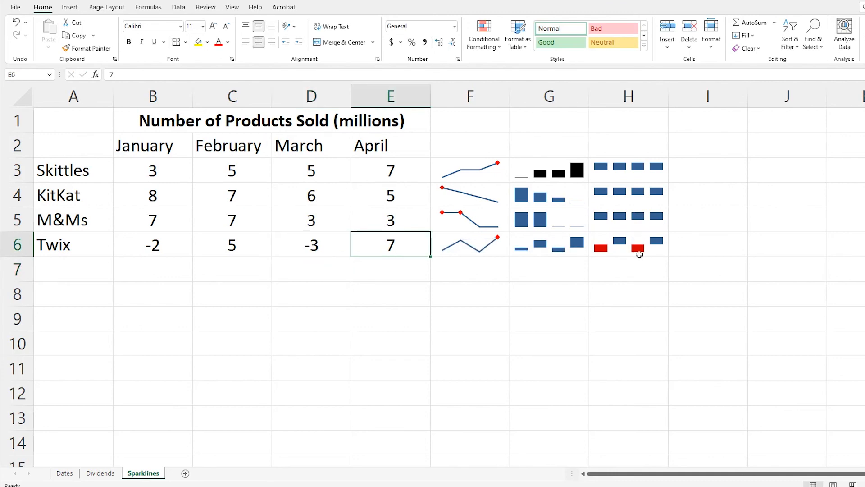
pyautogui.click(639, 248)
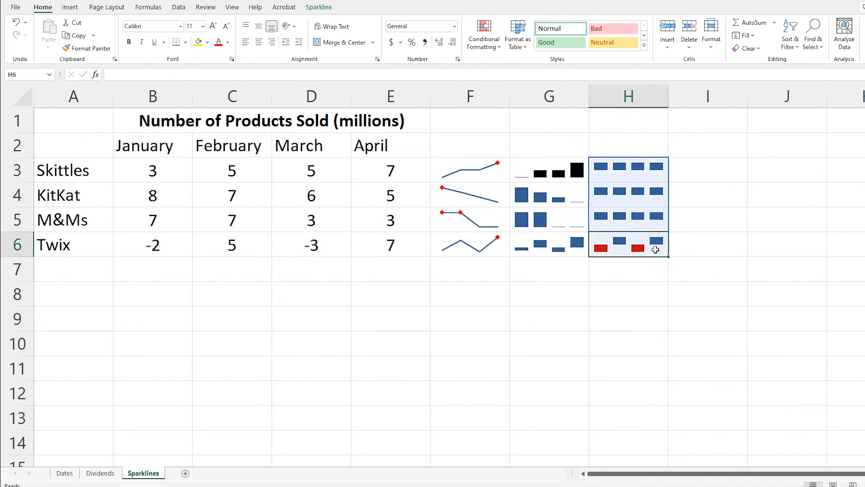
pyautogui.click(649, 273)
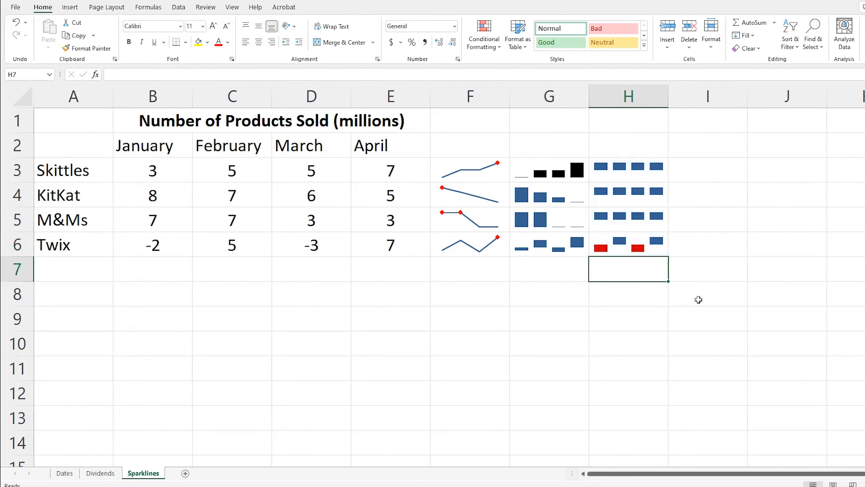
pyautogui.click(634, 242)
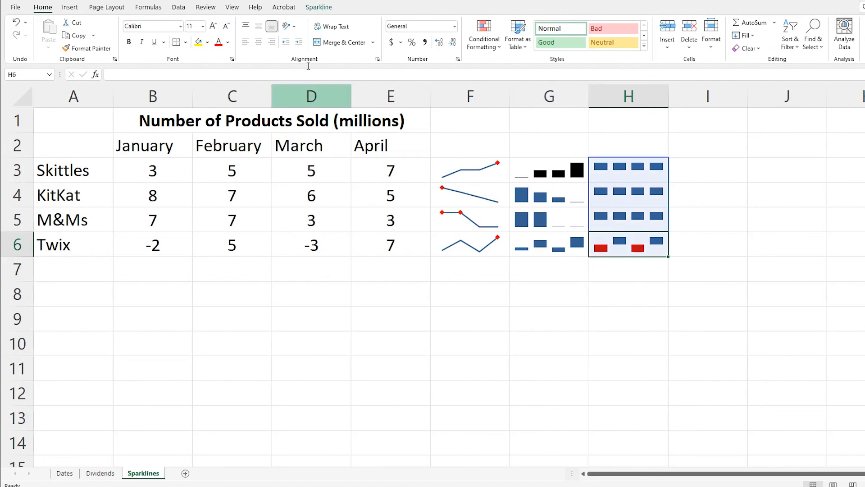
pyautogui.click(317, 7)
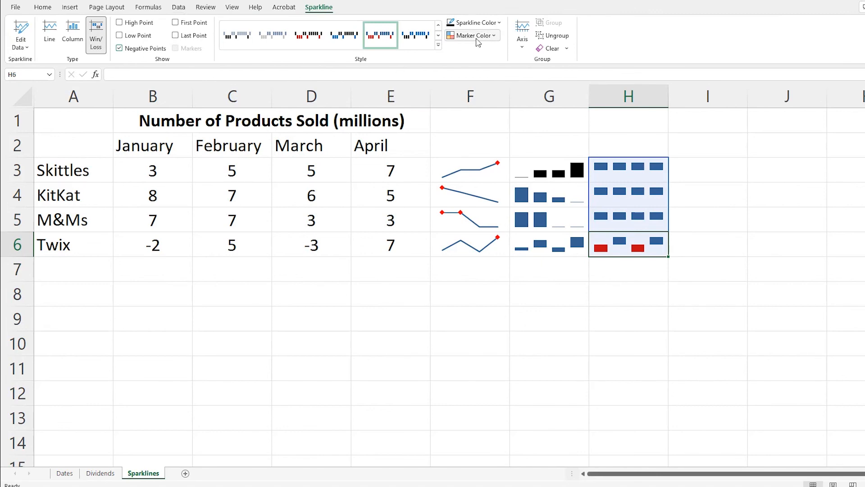
pyautogui.click(506, 207)
pyautogui.click(490, 316)
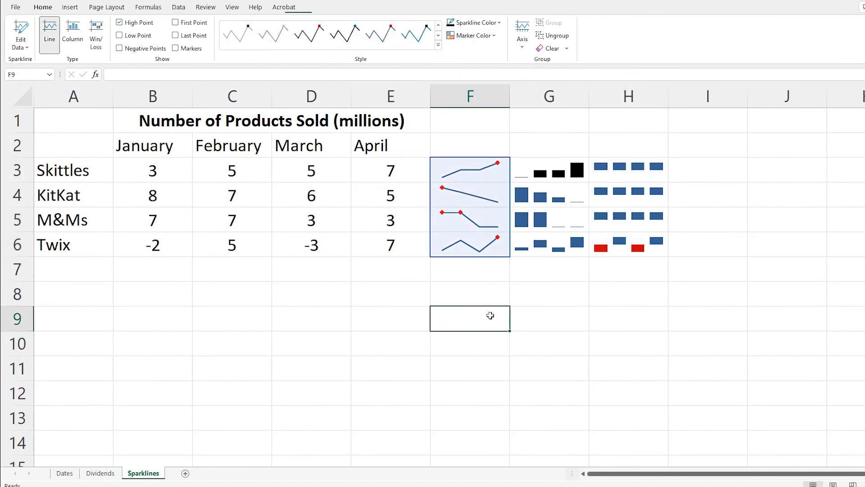
pyautogui.click(366, 237)
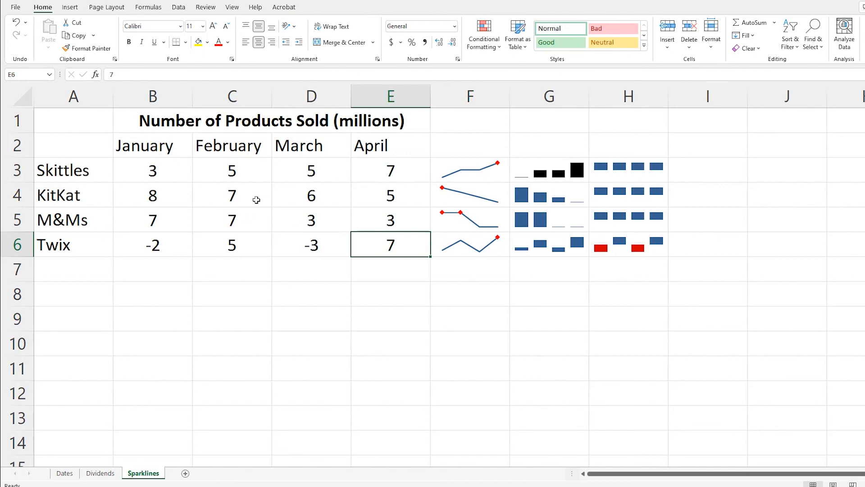